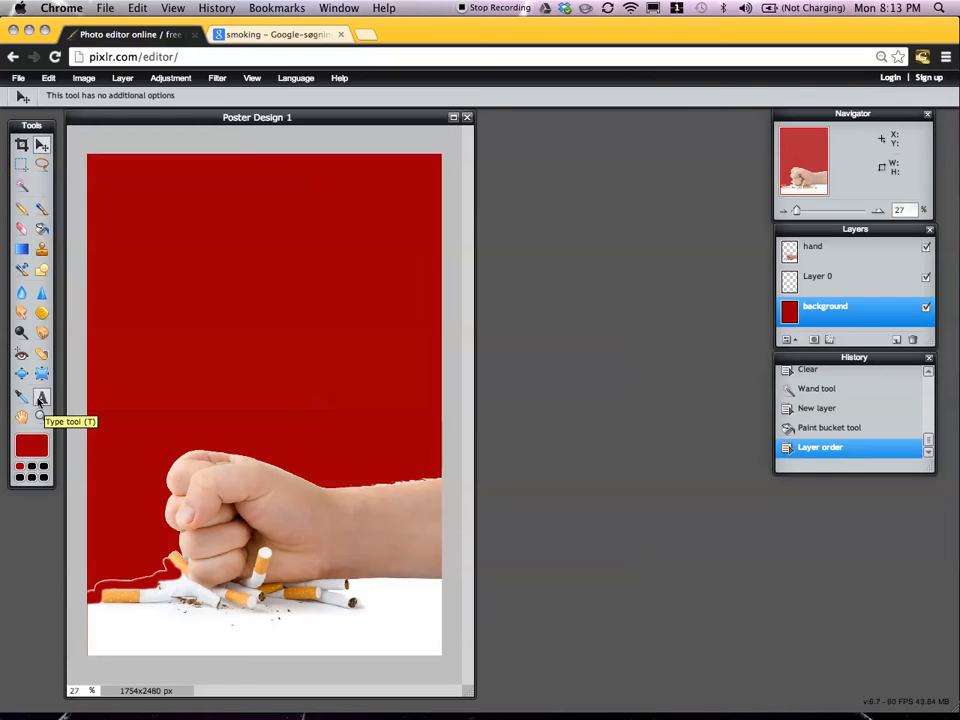
Add the text "SMOKING KILLS" on the red area above the fist and set its colour to near-white fffcfc.
click(41, 399)
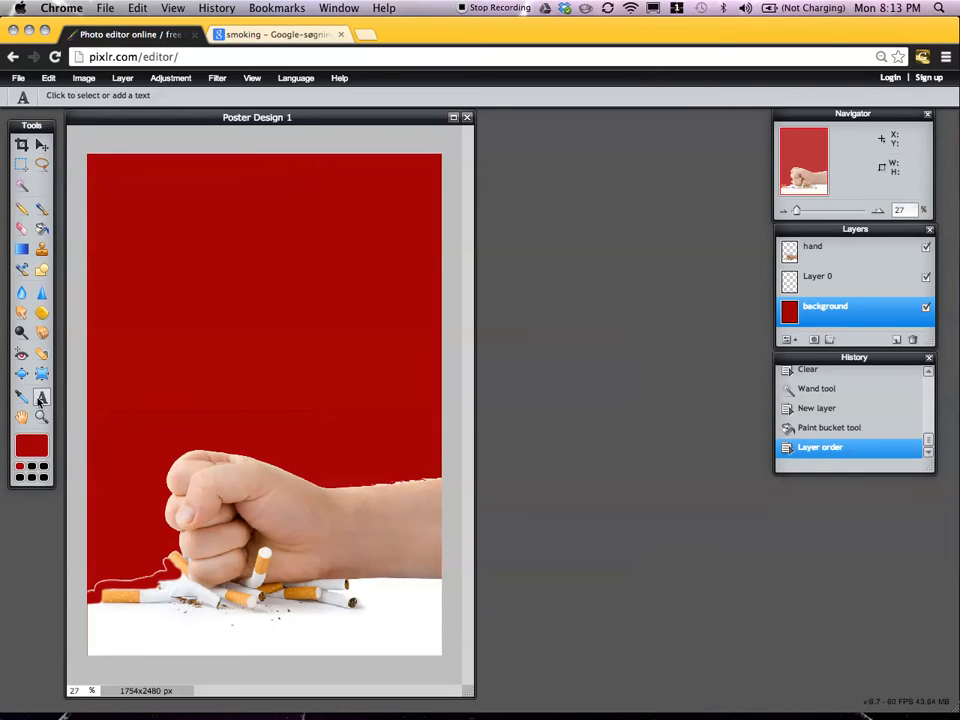
click(141, 272)
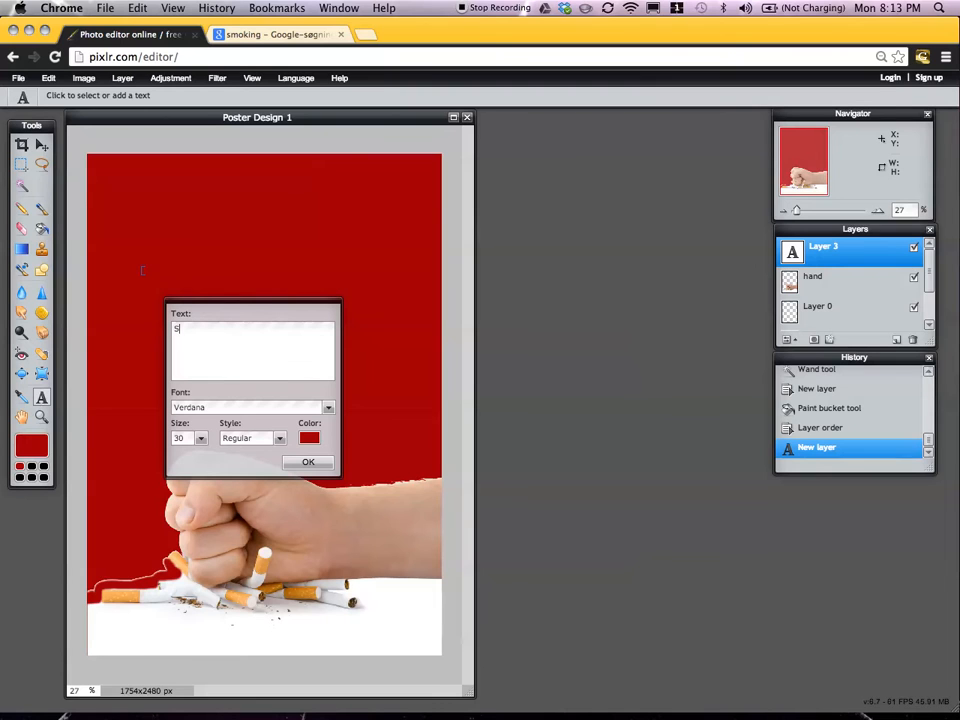
text(SMOKING KILLS)
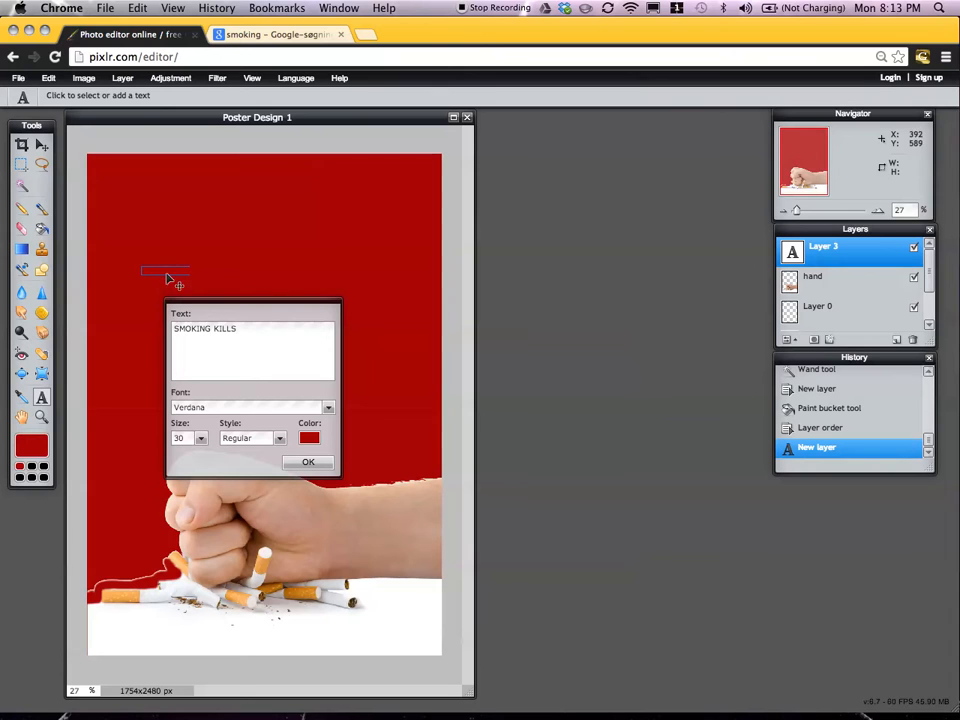
click(309, 438)
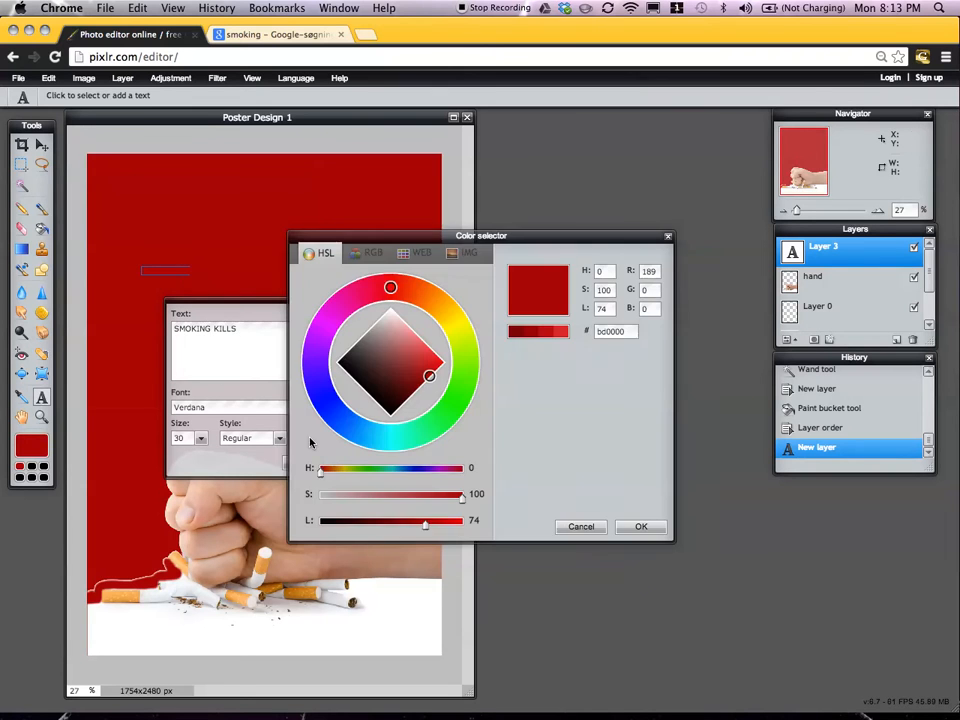
click(392, 311)
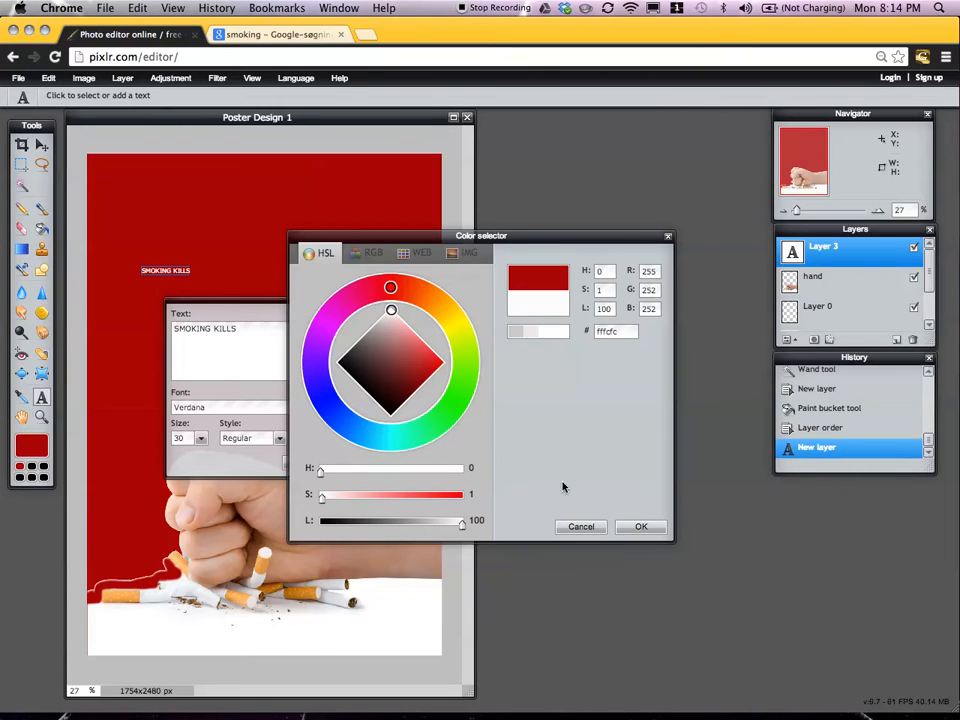
click(634, 528)
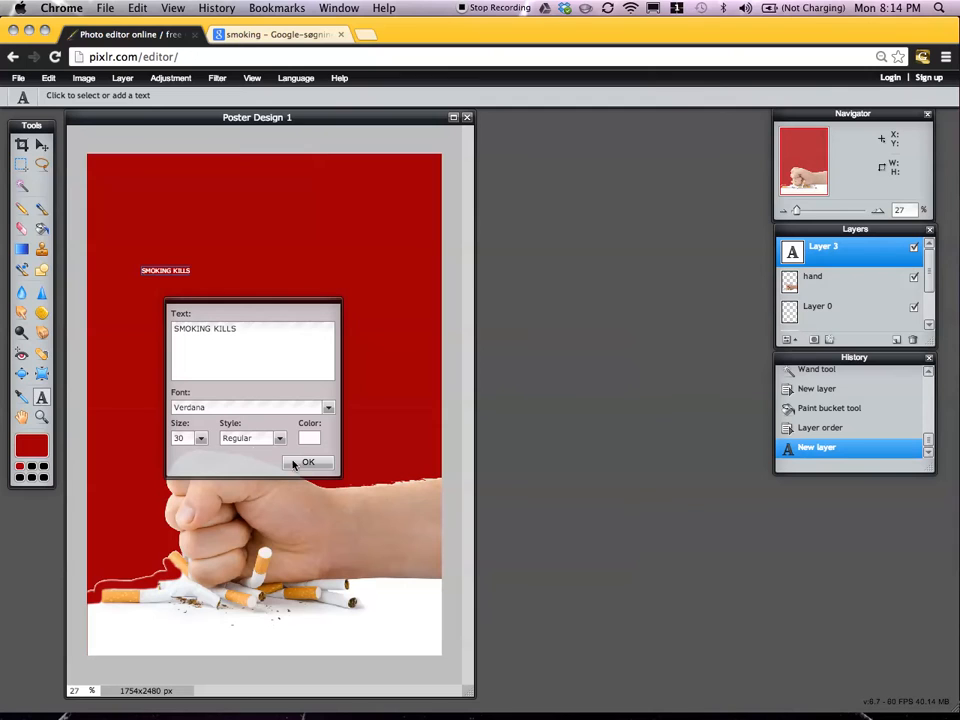
Set the text to size 130 and Bold style, keep the Verdana font, and confirm the text.
click(201, 440)
drag(146, 452, 204, 452)
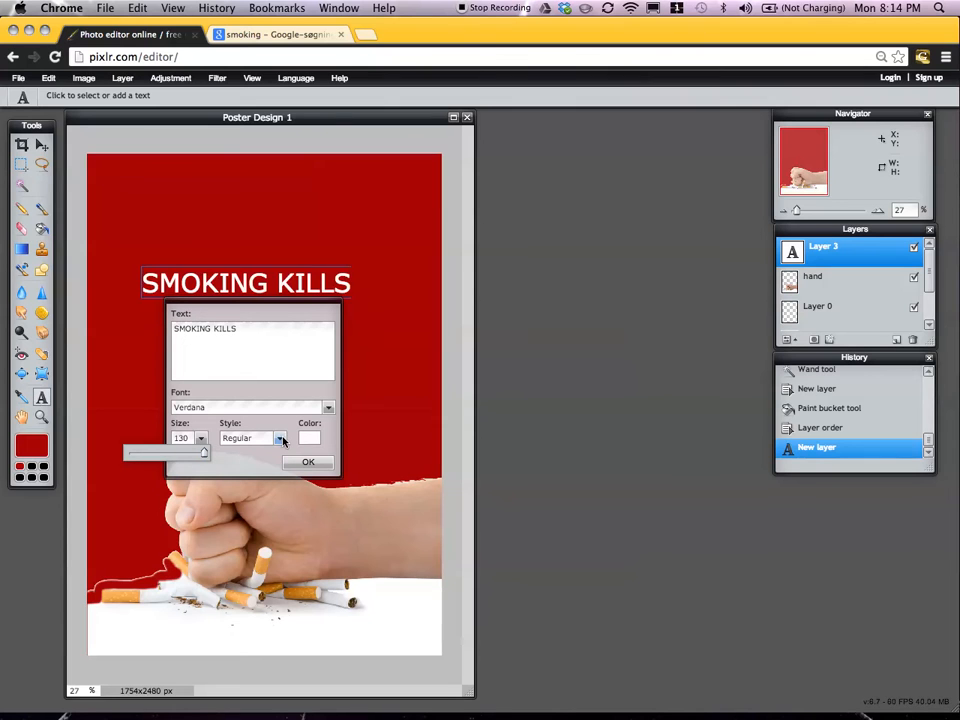
click(279, 438)
click(240, 470)
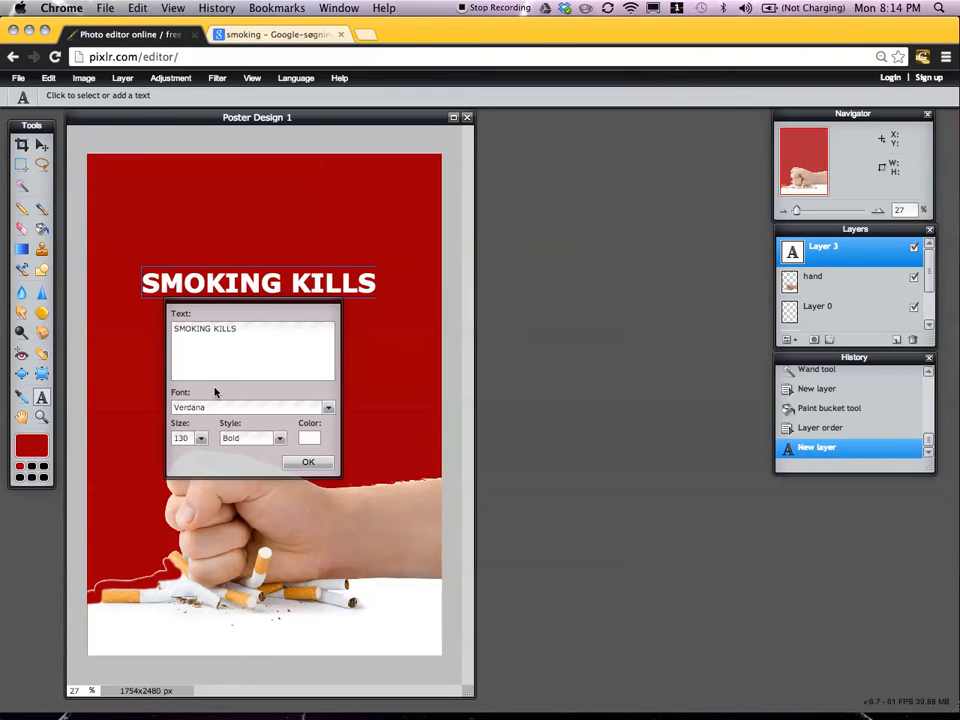
click(328, 409)
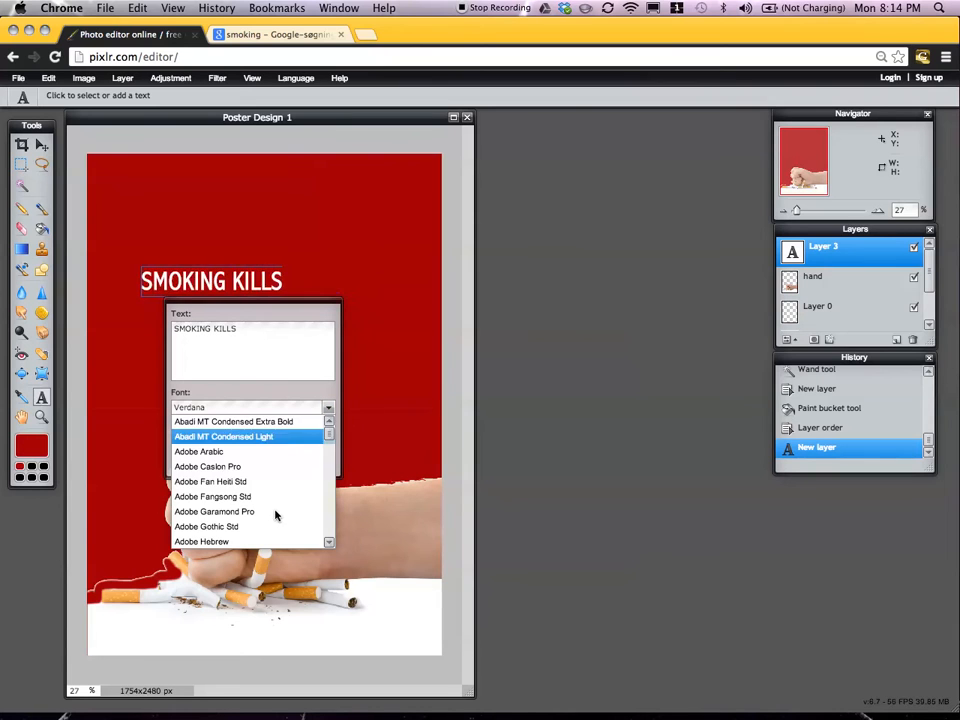
click(278, 408)
click(307, 465)
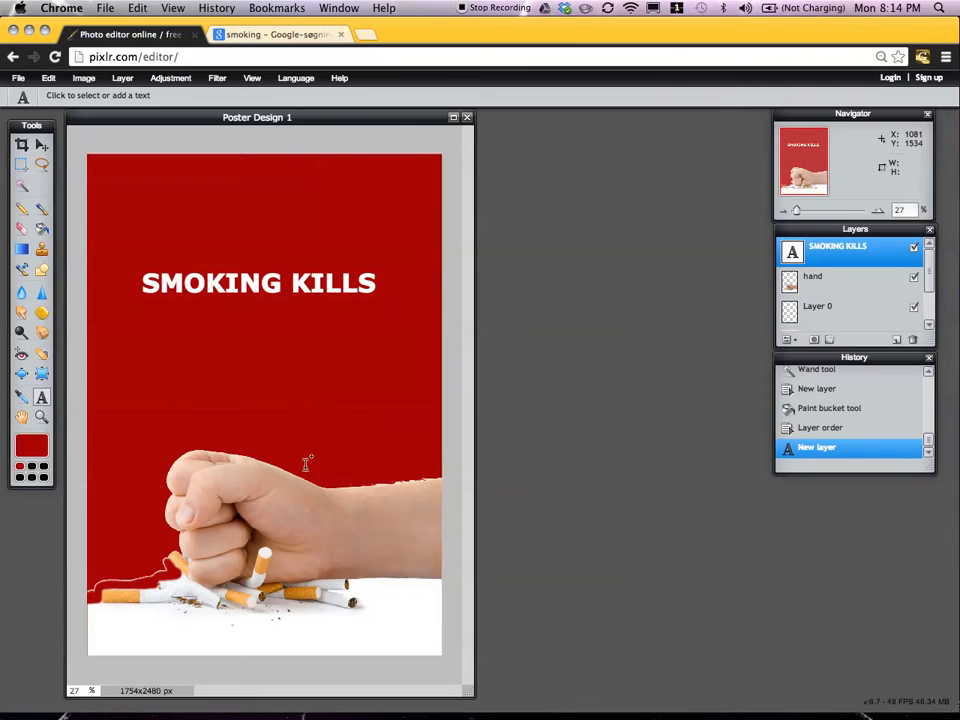
Move the SMOKING KILLS text slightly down and to the right on the red area above the fist.
click(43, 147)
mouse_move(213, 284)
mouse_down()
mouse_move(221, 254)
mouse_move(215, 295)
mouse_move(230, 284)
mouse_up()
drag(337, 287, 329, 302)
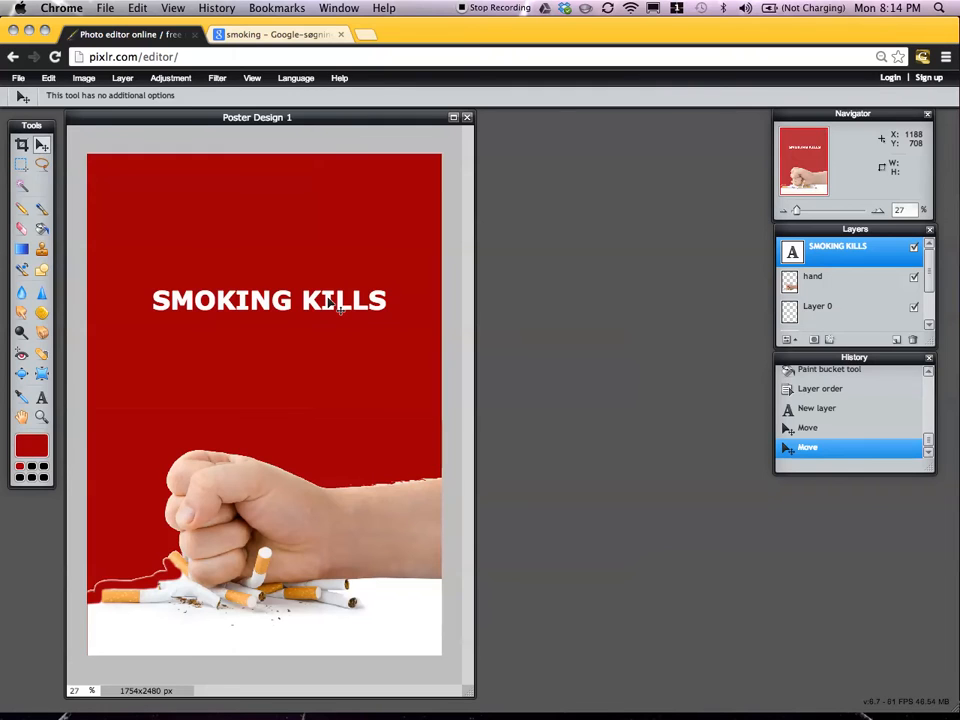
Rasterize the SMOKING KILLS text layer and shift it slightly up and to the left.
right_click(848, 257)
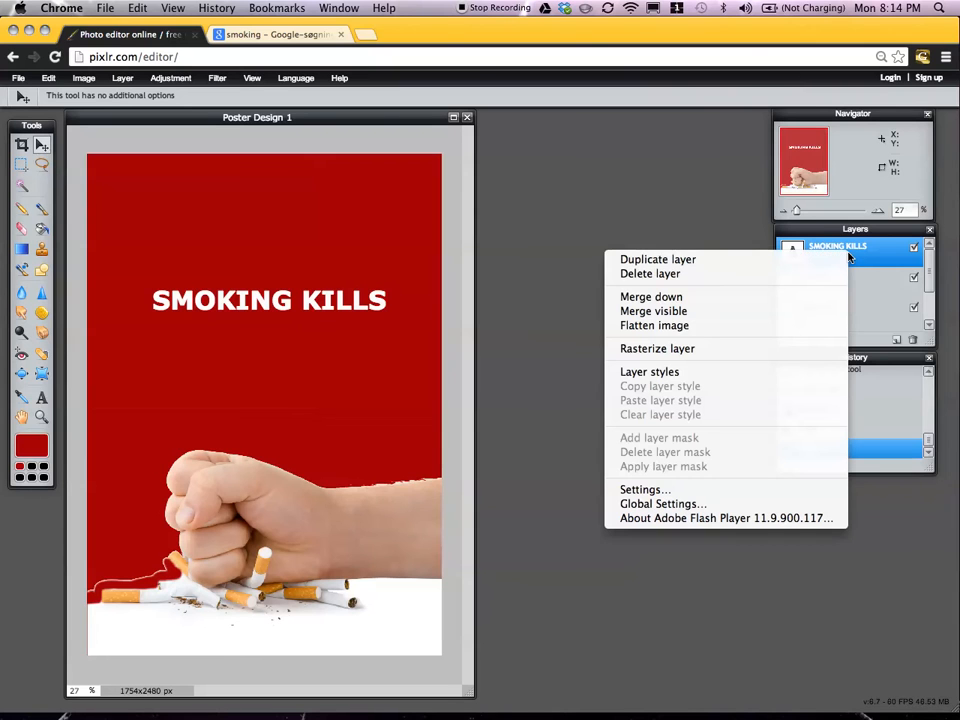
click(690, 349)
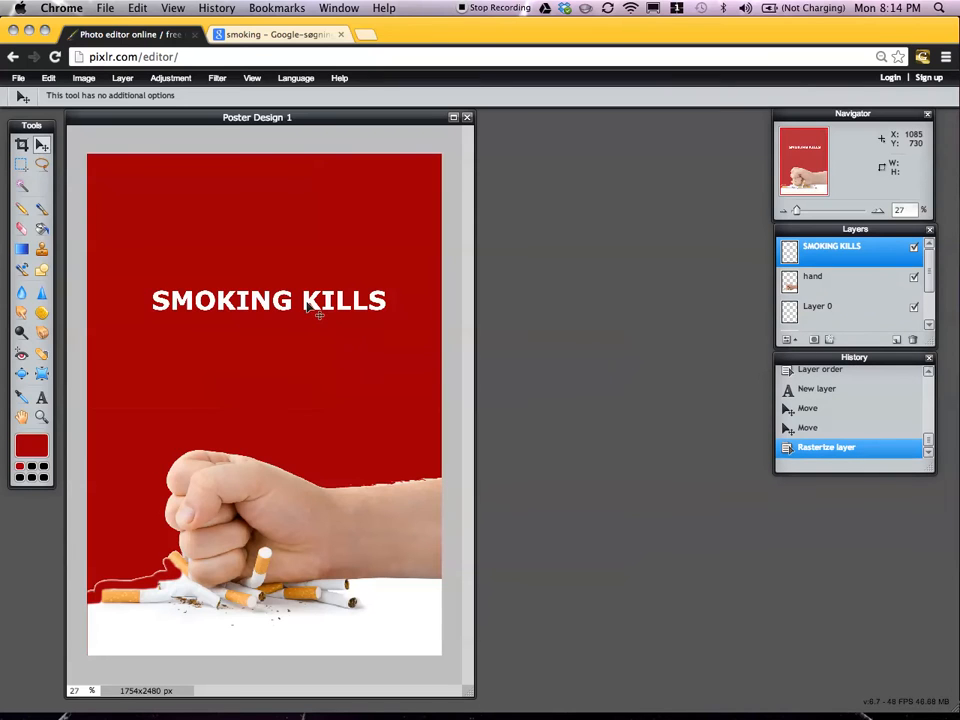
drag(321, 306, 311, 294)
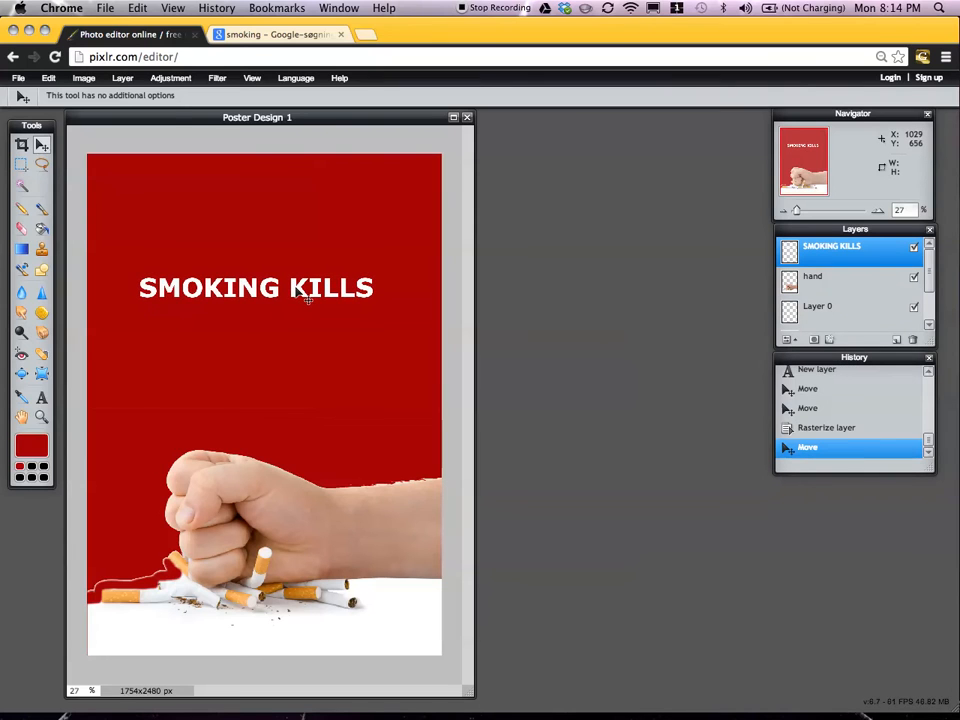
Free transform the SMOKING KILLS layer, stretching the letters much taller and widening them across most of the poster.
click(18, 79)
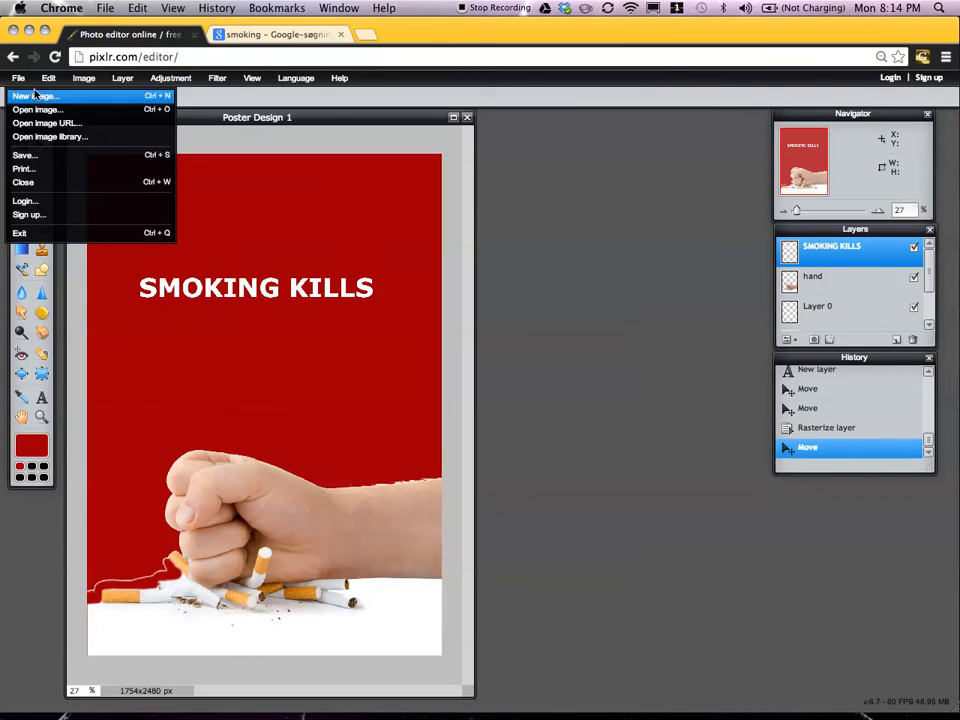
mouse_move(46, 79)
click(73, 188)
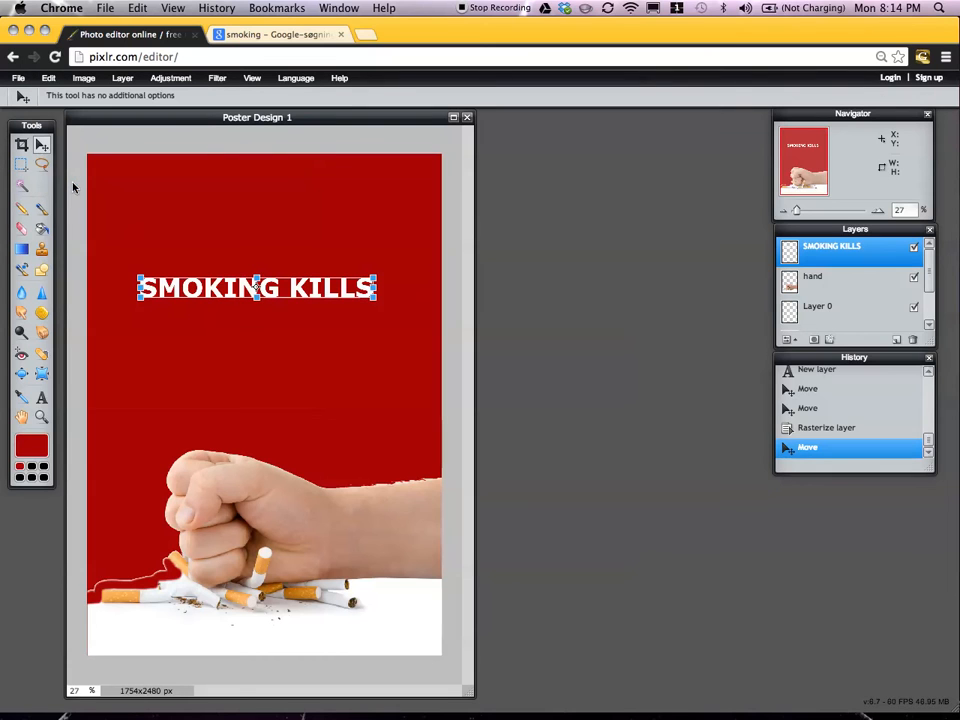
drag(256, 281, 256, 242)
drag(375, 289, 413, 289)
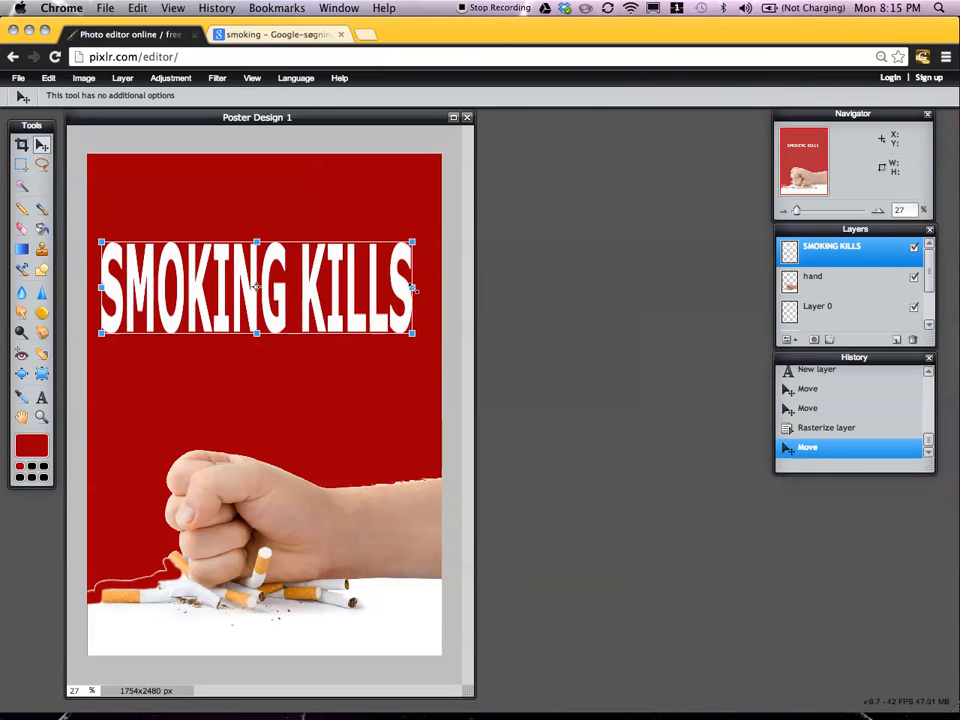
Fit the stretched text just above the fist, slightly wider and taller within the poster's width, and apply the transformation.
drag(336, 282, 315, 396)
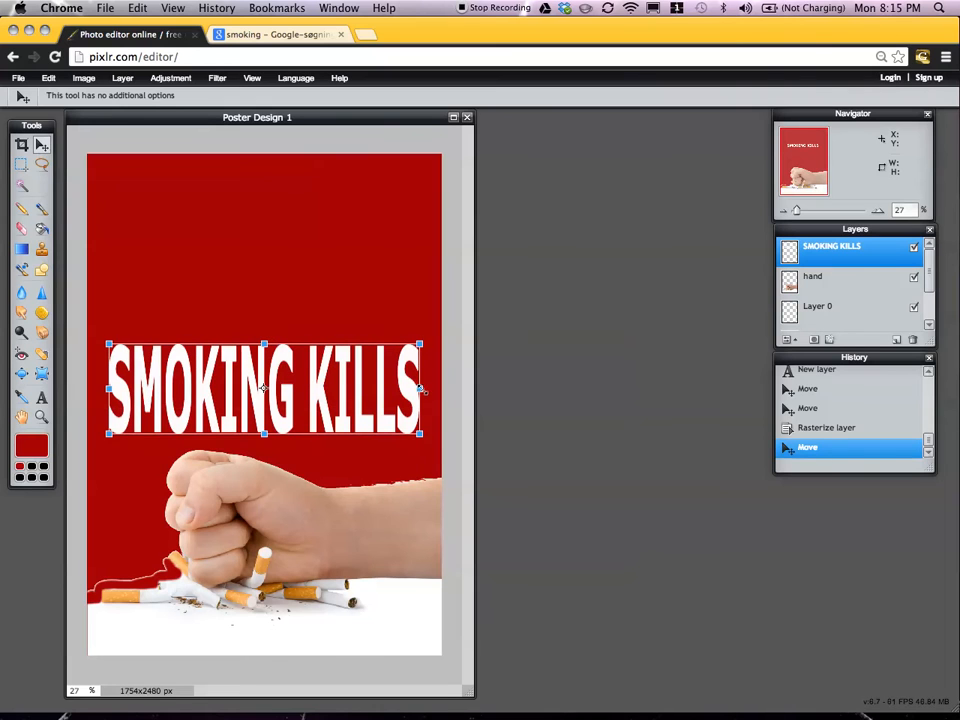
drag(421, 390, 427, 390)
drag(318, 396, 322, 388)
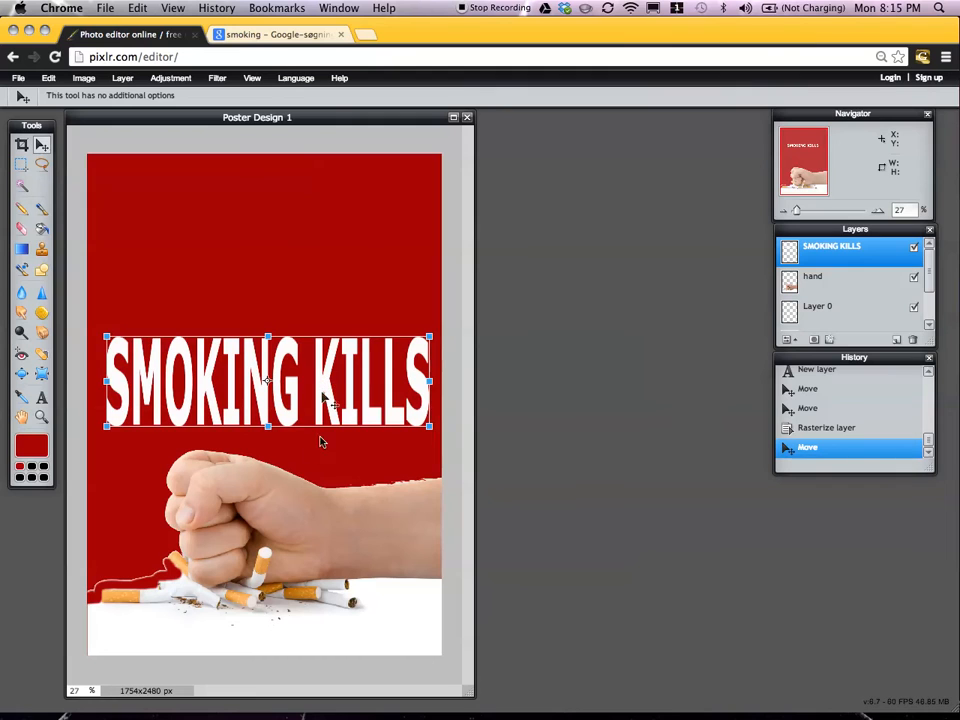
drag(267, 426, 267, 434)
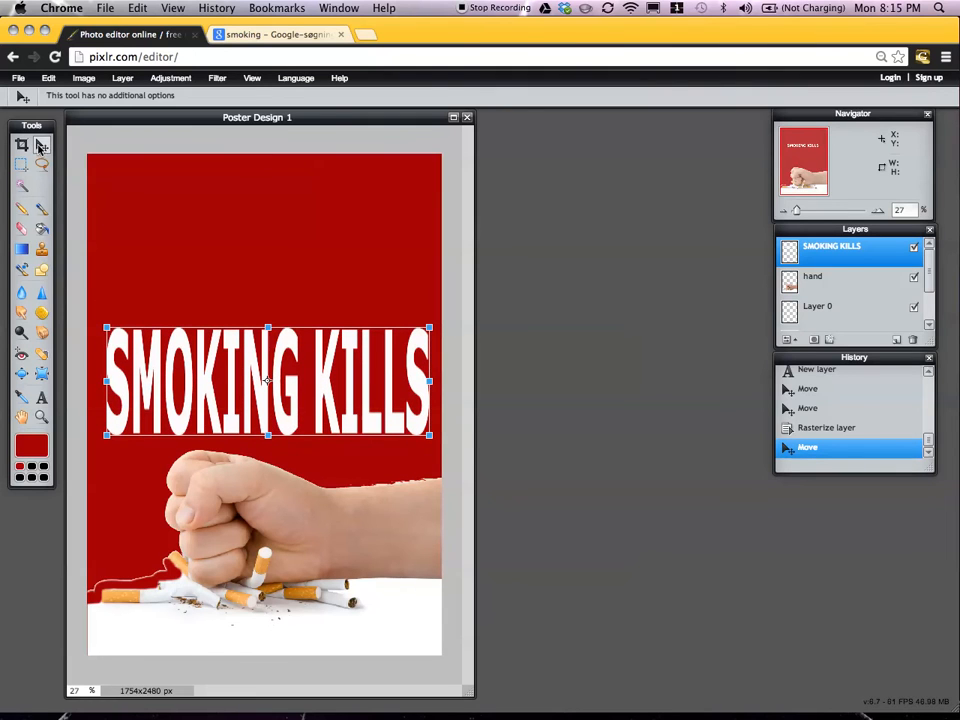
click(40, 146)
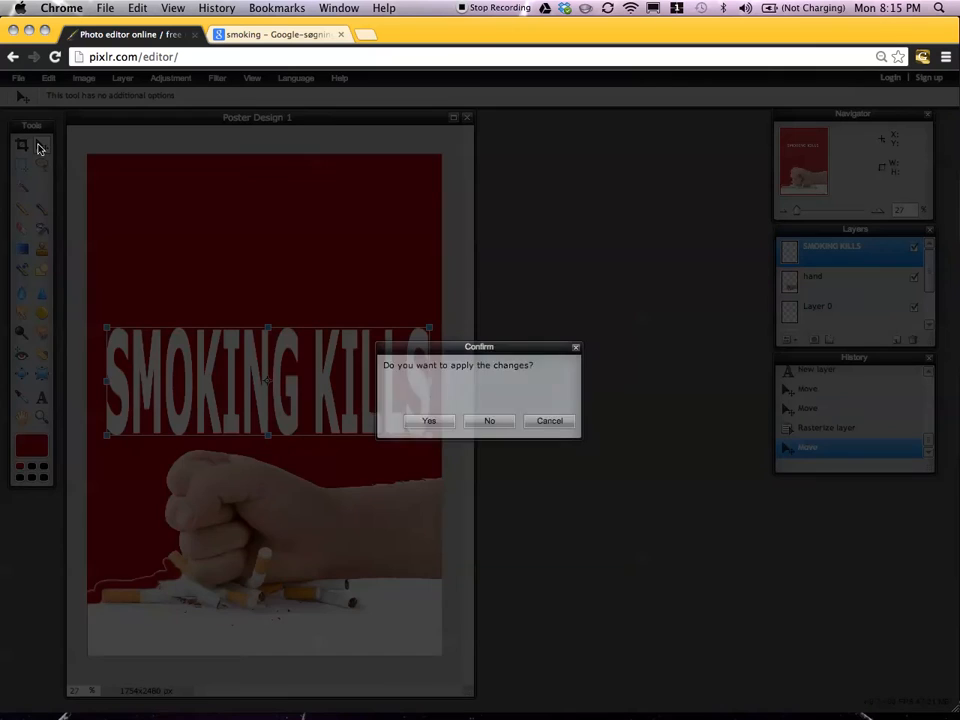
click(428, 421)
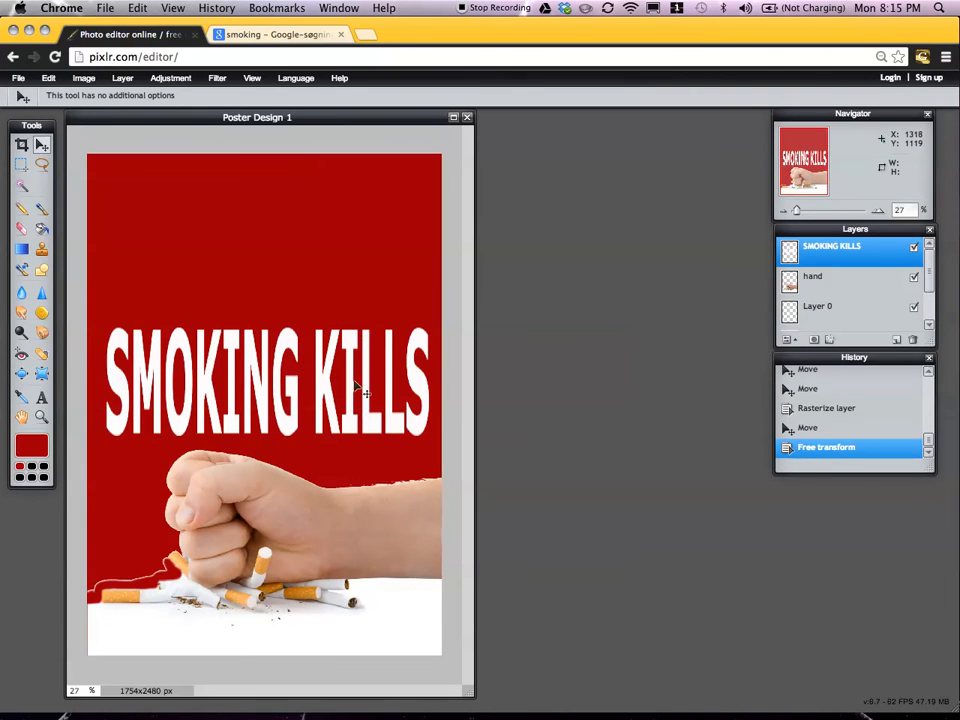
Place the SMOKING KILLS layer beneath the hand layer and lower the text so the fist overlaps its bottom edge.
drag(866, 256, 860, 302)
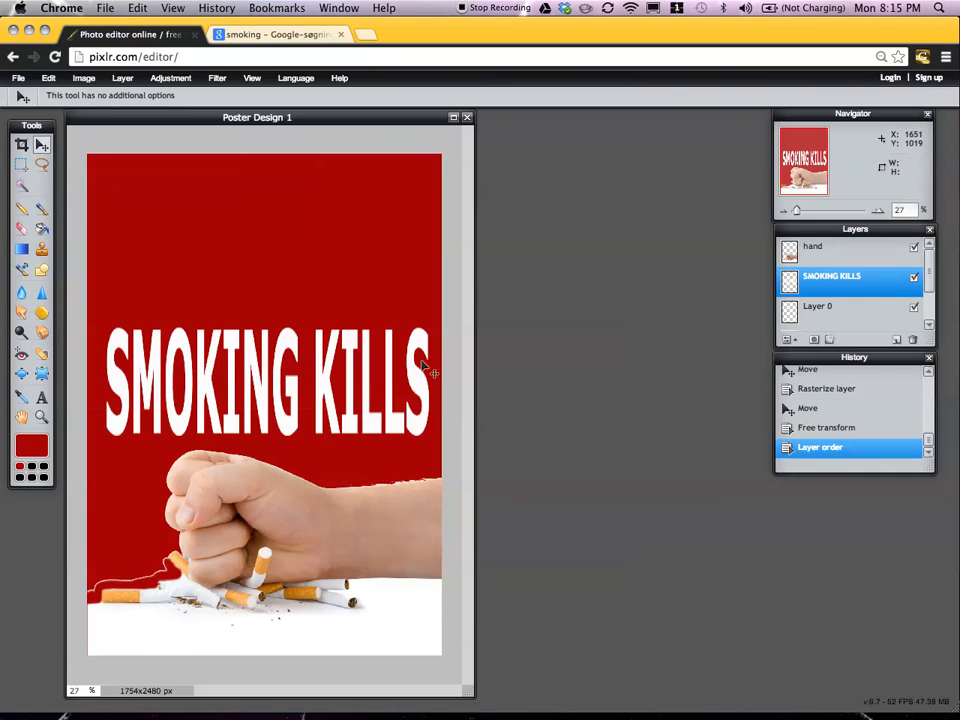
drag(390, 393, 388, 408)
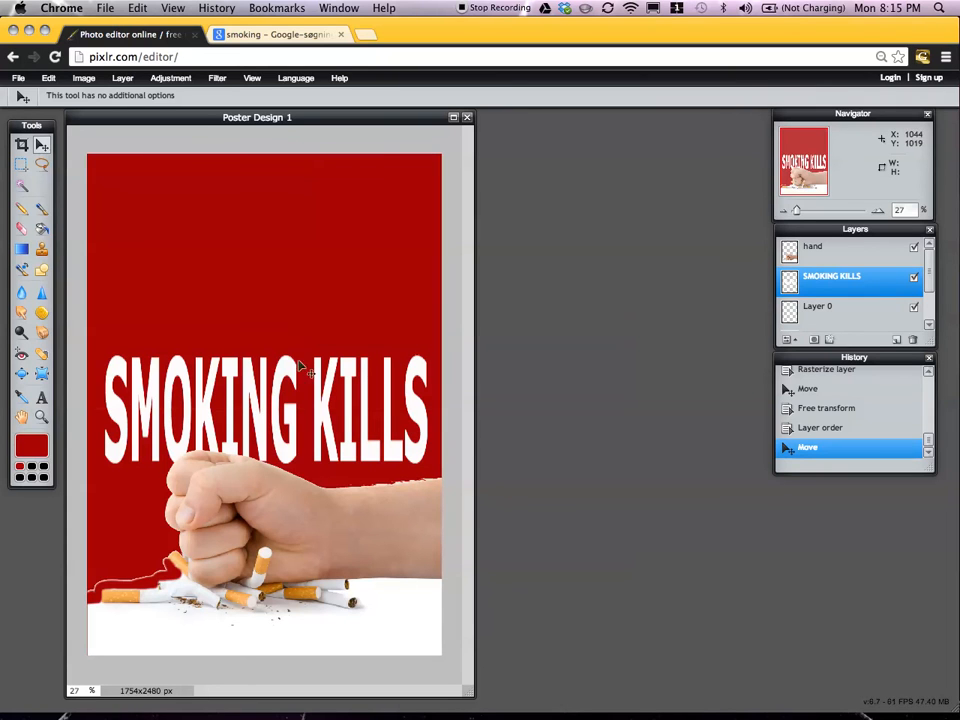
Add a drop shadow to the SMOKING KILLS layer with opacity 43, distance 18, size 6 and angle 64°.
right_click(833, 292)
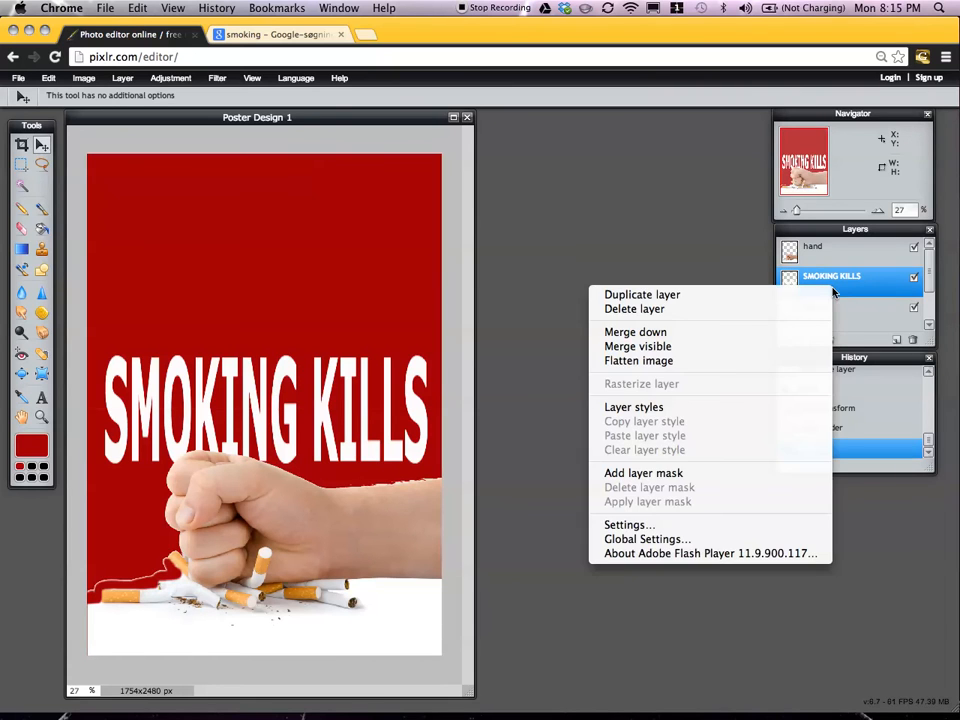
click(648, 408)
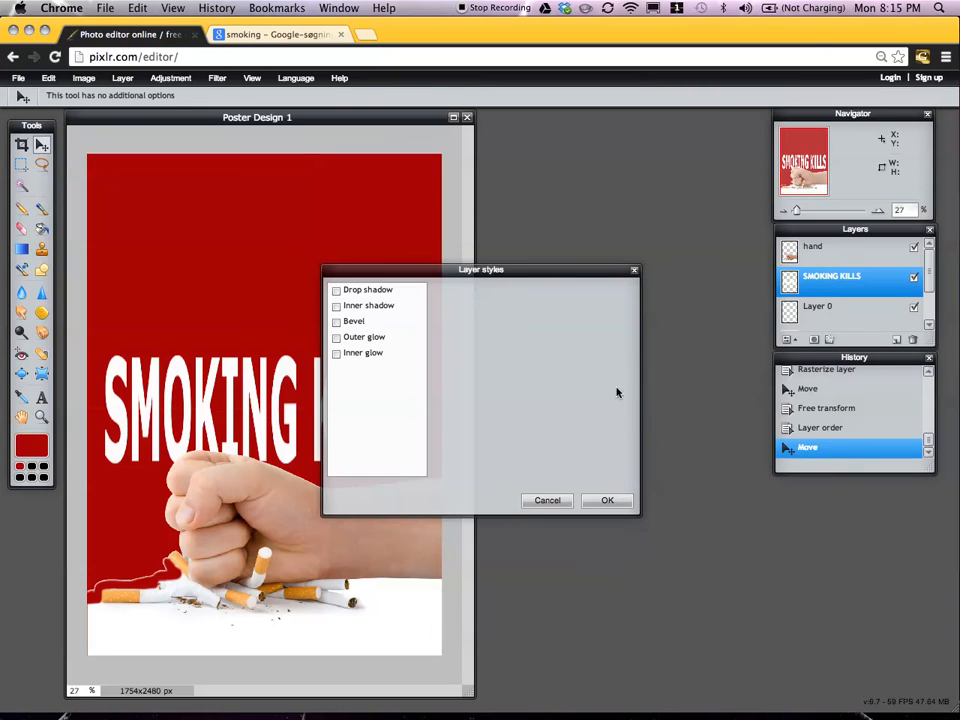
drag(448, 274, 578, 221)
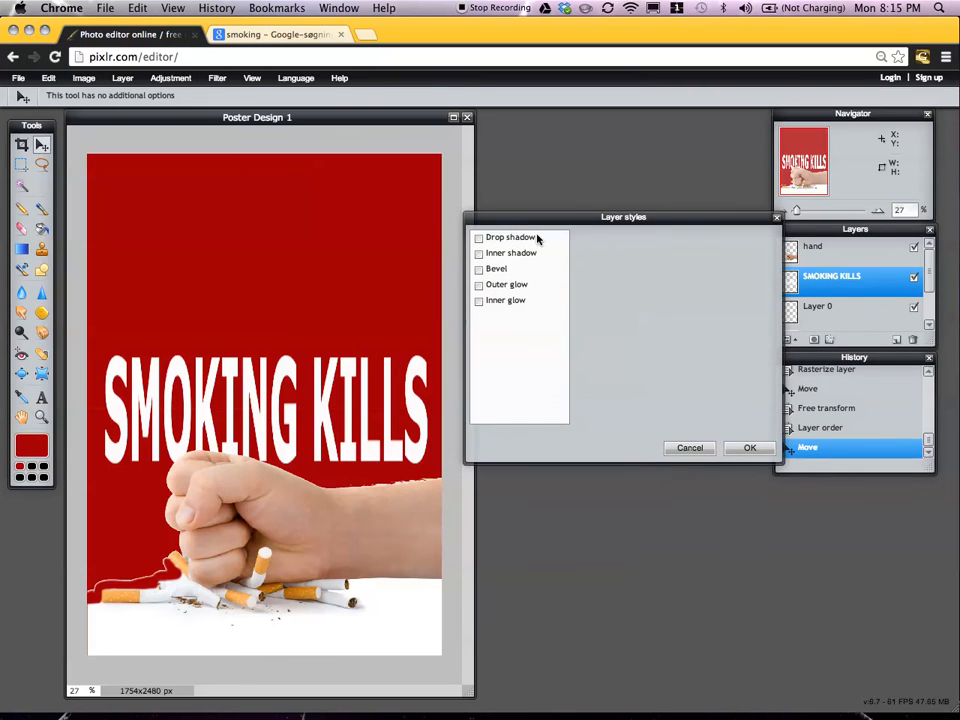
click(479, 238)
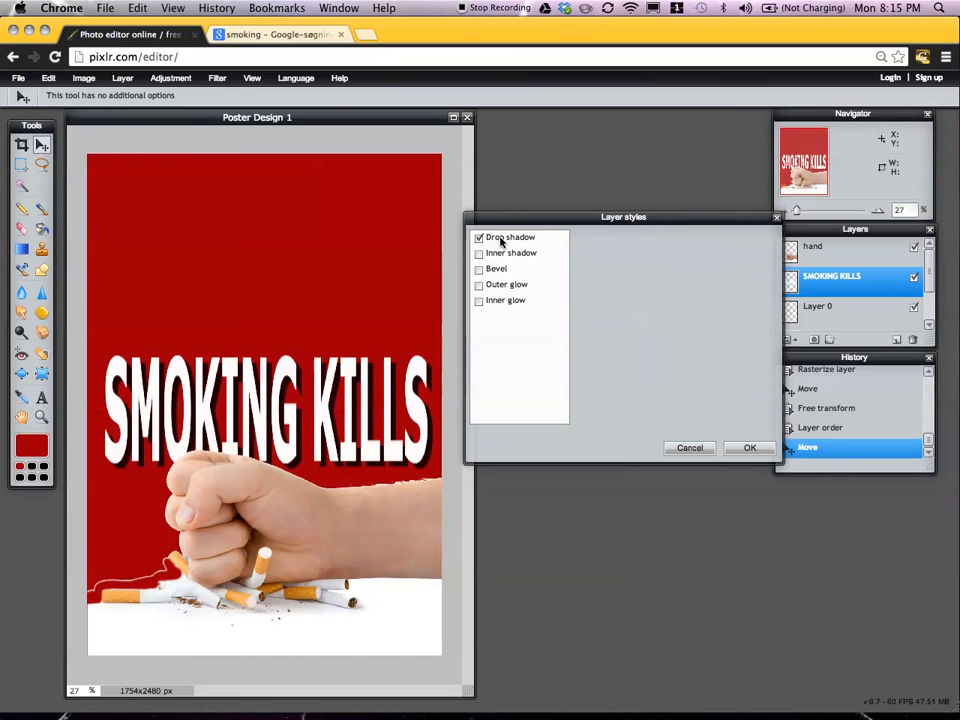
click(502, 239)
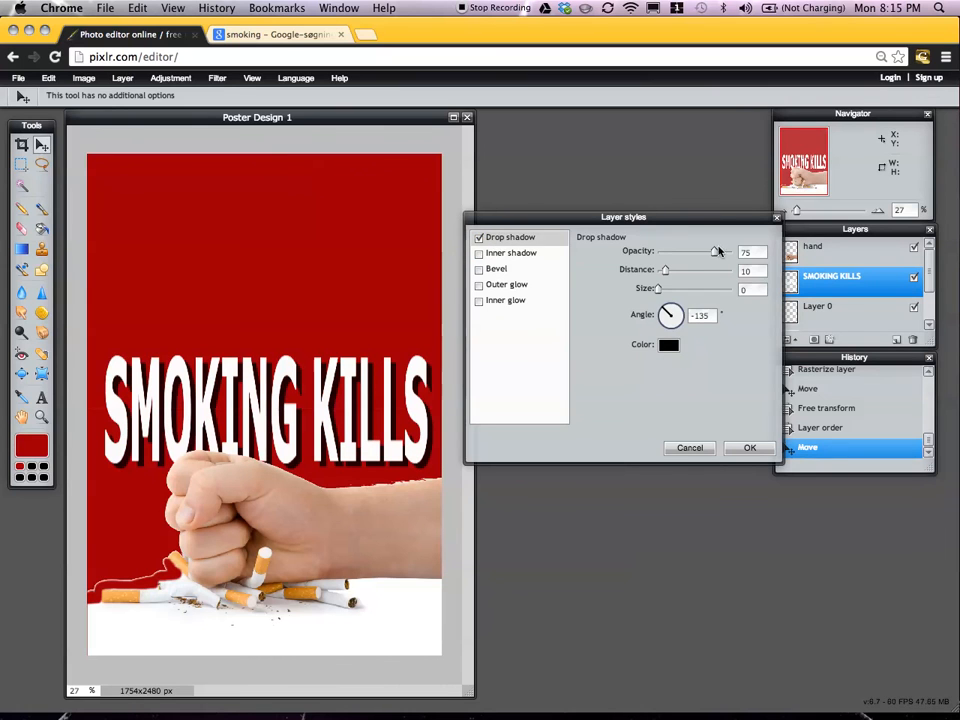
drag(714, 253, 684, 345)
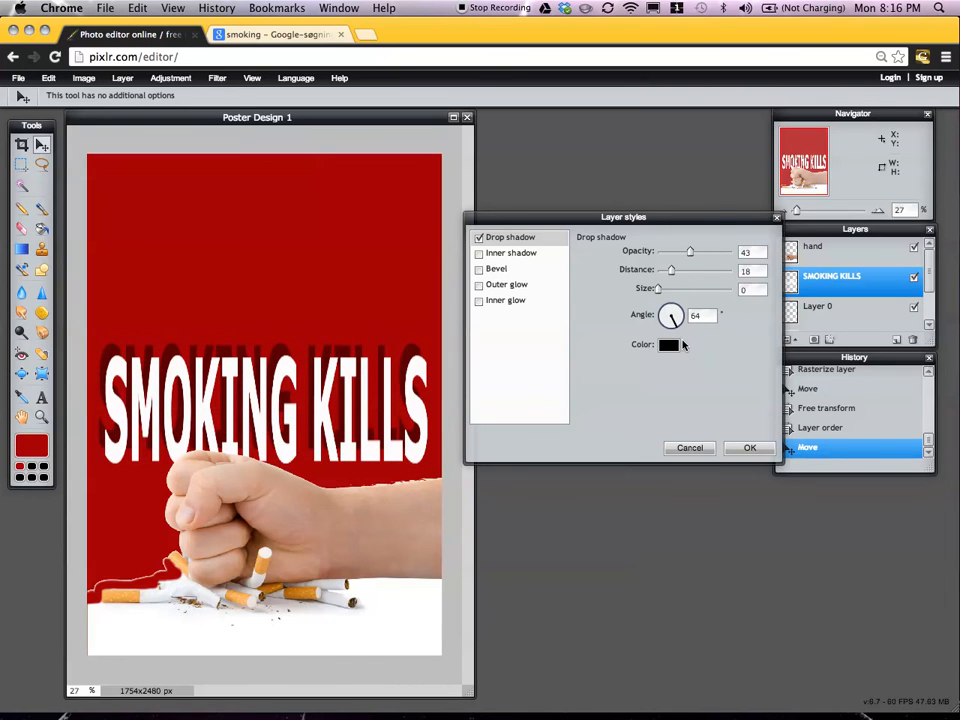
drag(658, 289, 661, 292)
Set the drop shadow's colour to dark red 520000.
click(667, 346)
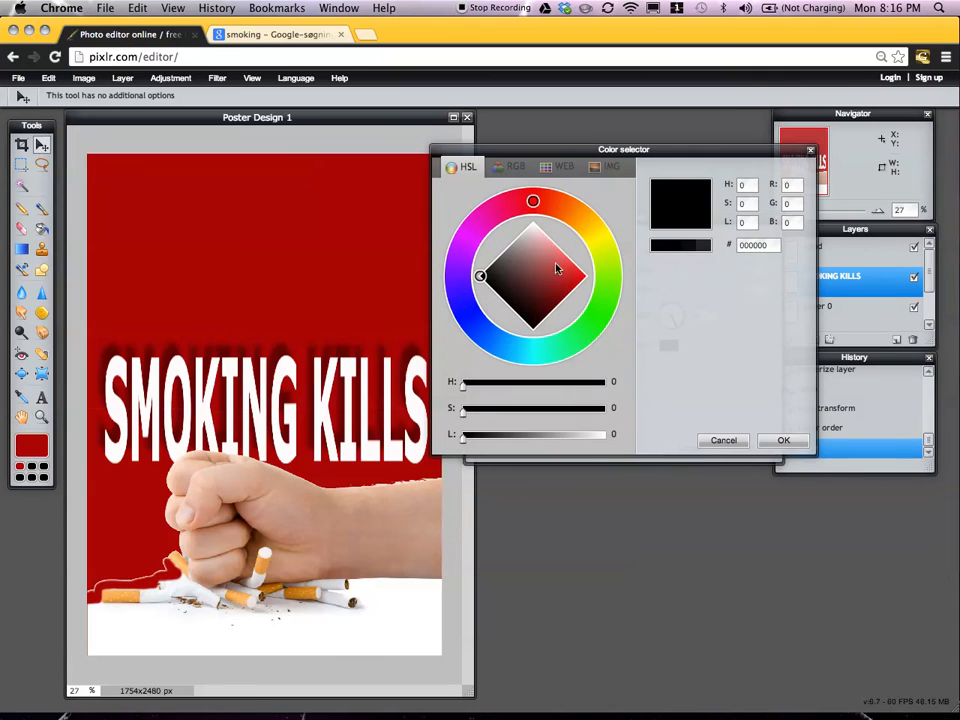
mouse_move(567, 275)
mouse_down()
mouse_move(585, 273)
mouse_move(560, 261)
mouse_move(551, 316)
mouse_up()
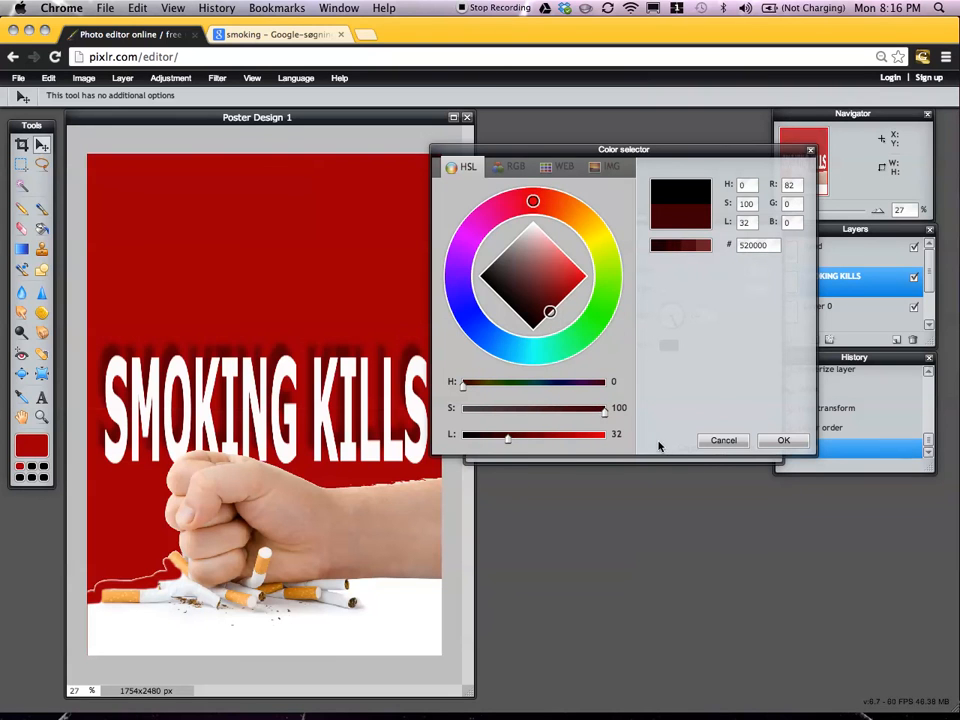
click(782, 441)
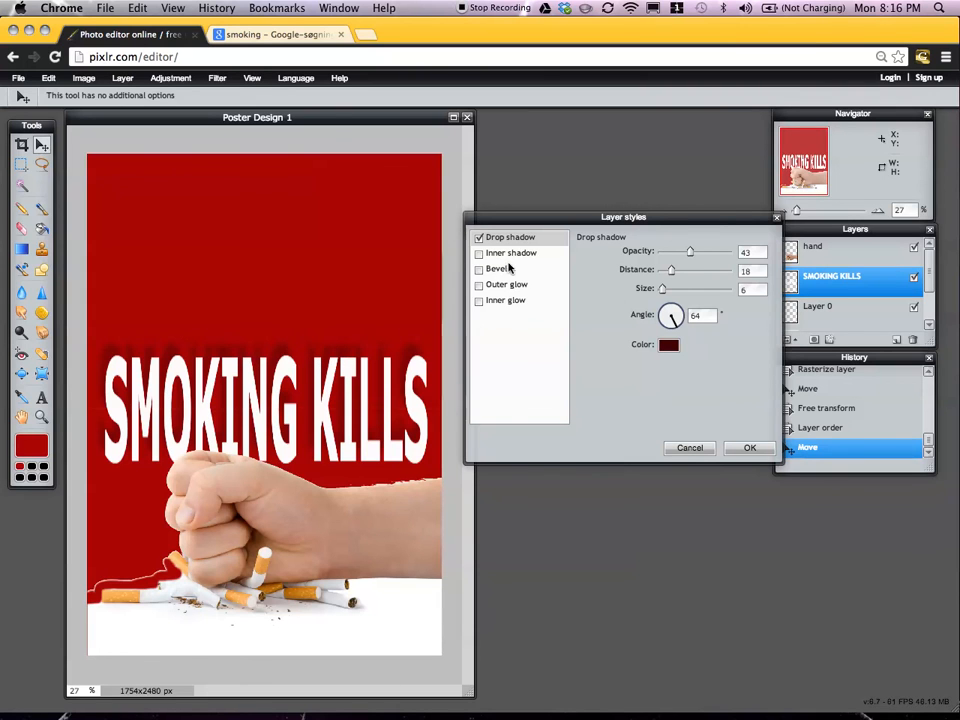
click(479, 285)
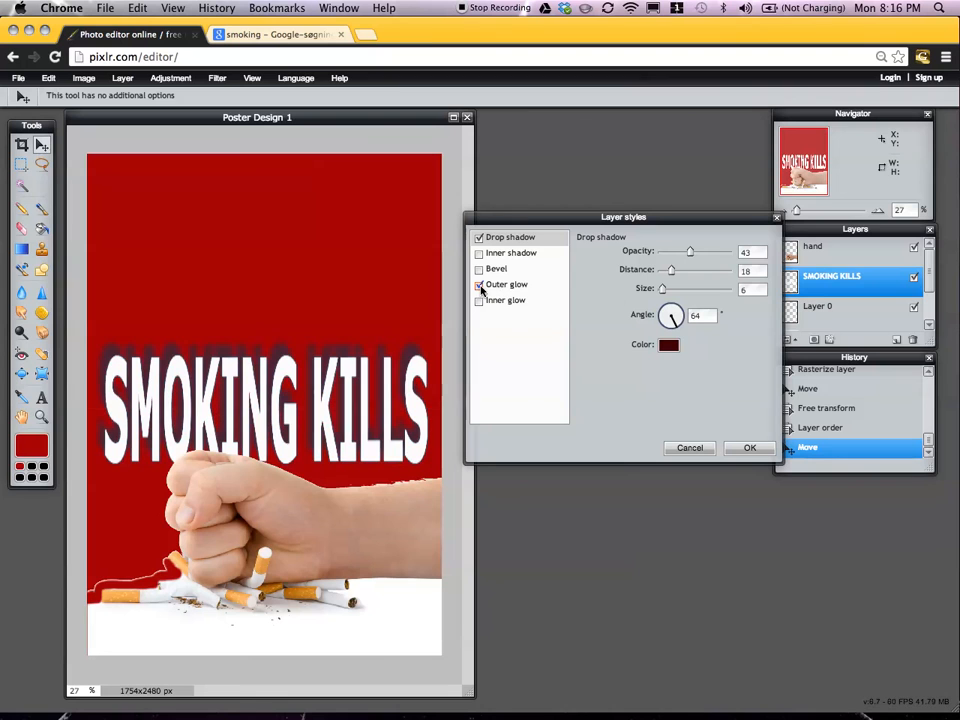
click(495, 285)
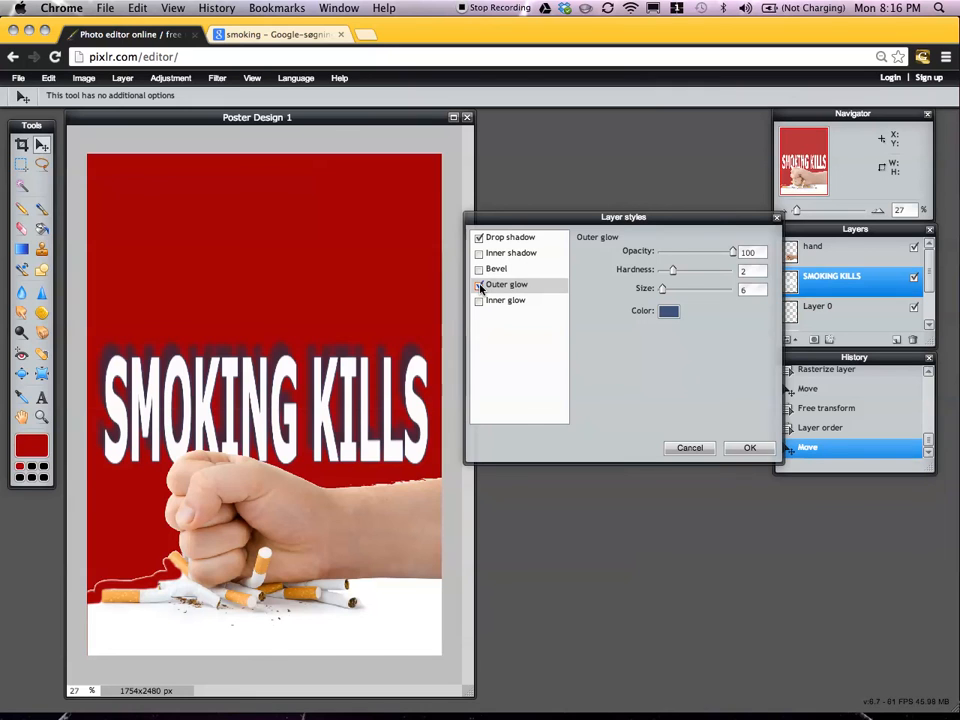
click(479, 286)
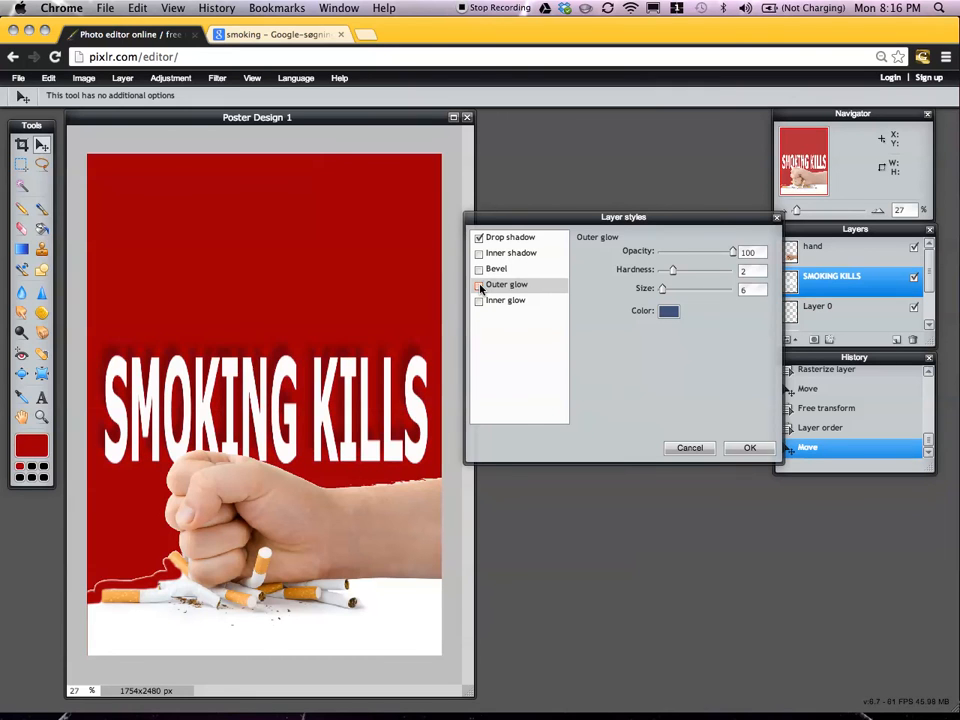
Apply the layer style settings to the SMOKING KILLS layer.
click(745, 448)
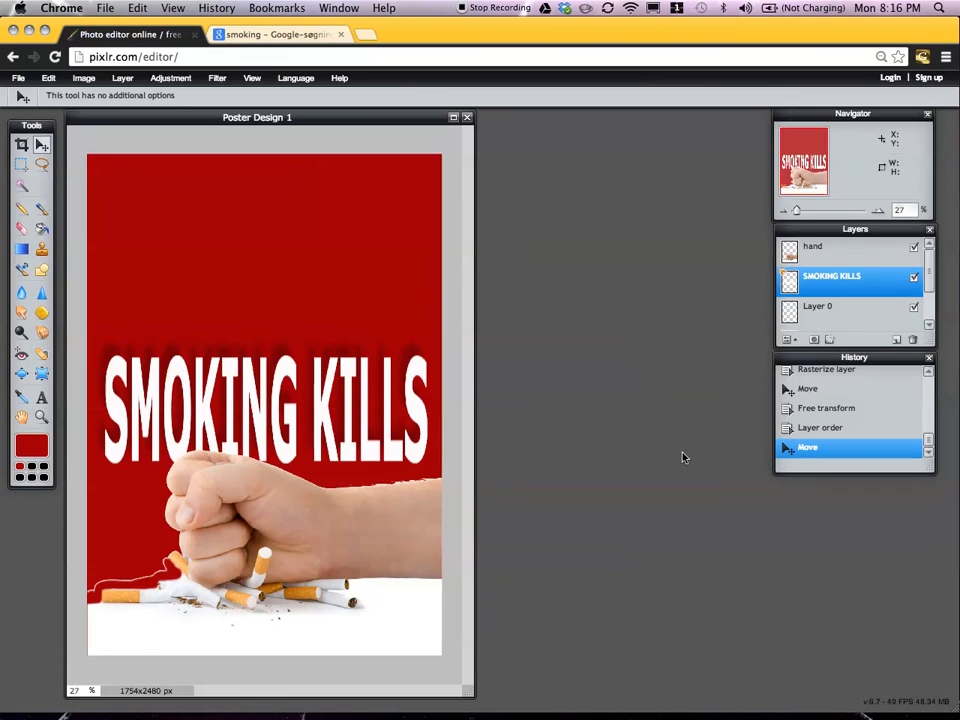